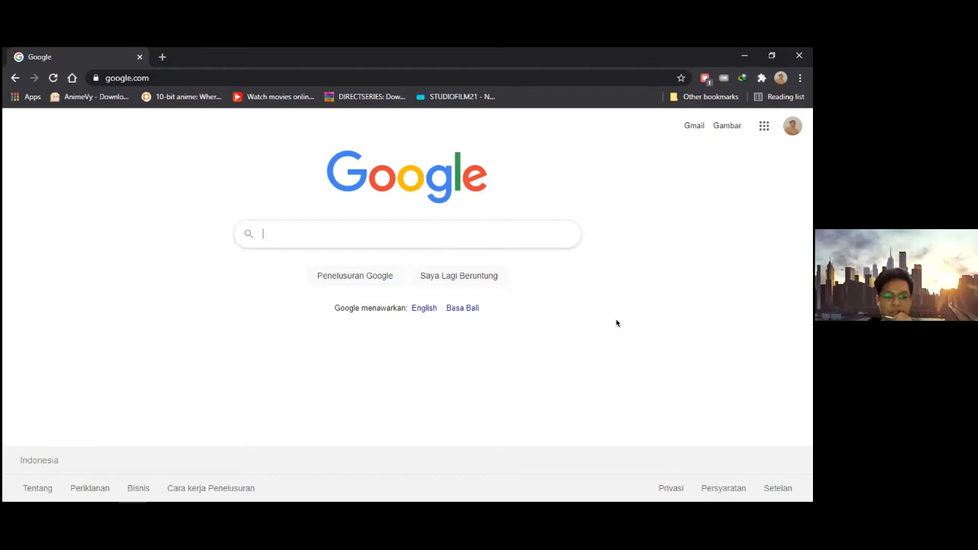
# Search Google for "google scholar indonesia" and open the Google Cendekia site from the results.
pyautogui.write('google')
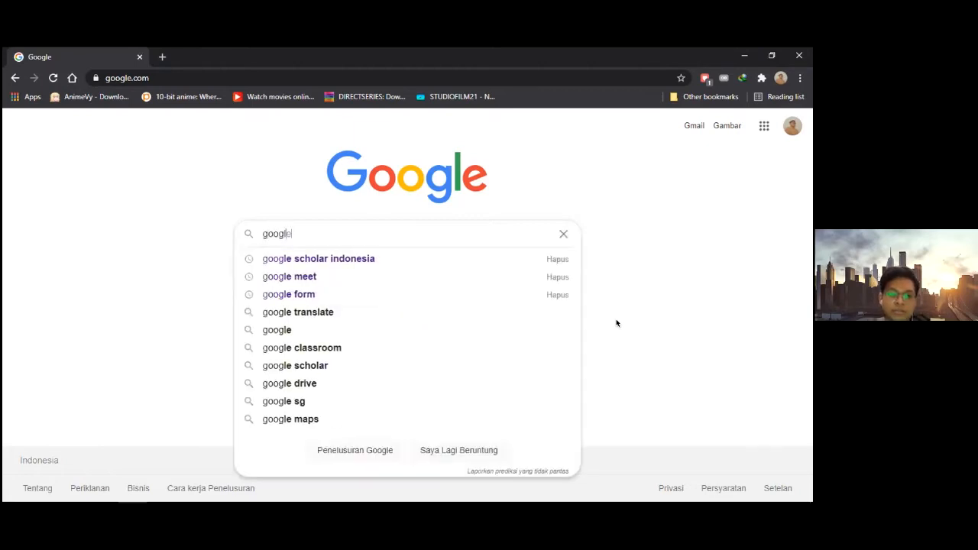
pyautogui.press('Down')
pyautogui.press('Return')
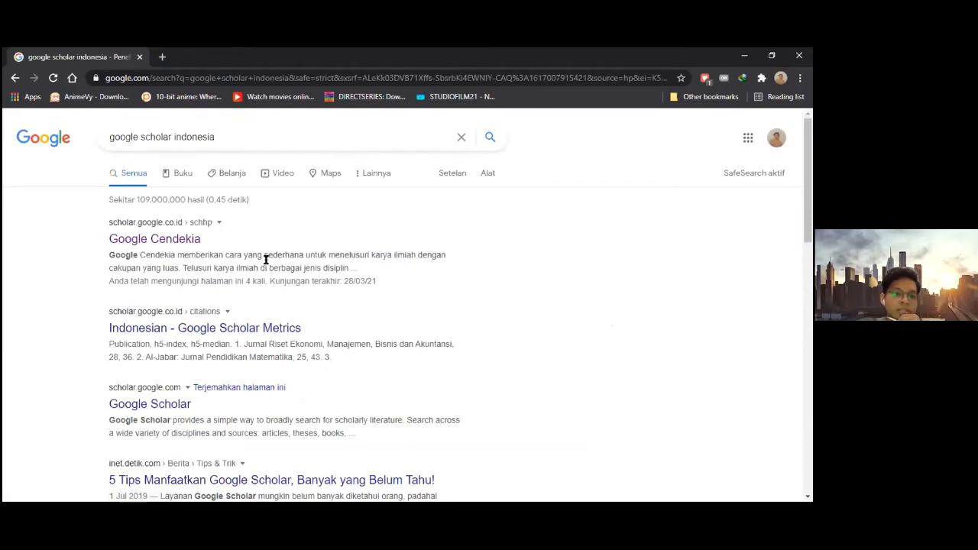
pyautogui.click(193, 240)
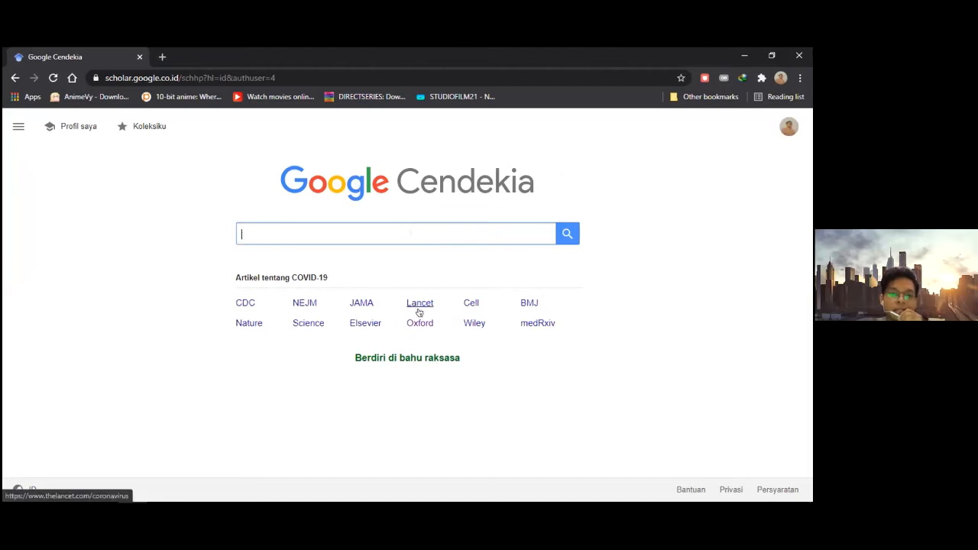
# Search Google Cendekia for "media sosial" and open the article "Pengaruh media sosial terhadap perilaku remaja".
pyautogui.click(371, 231)
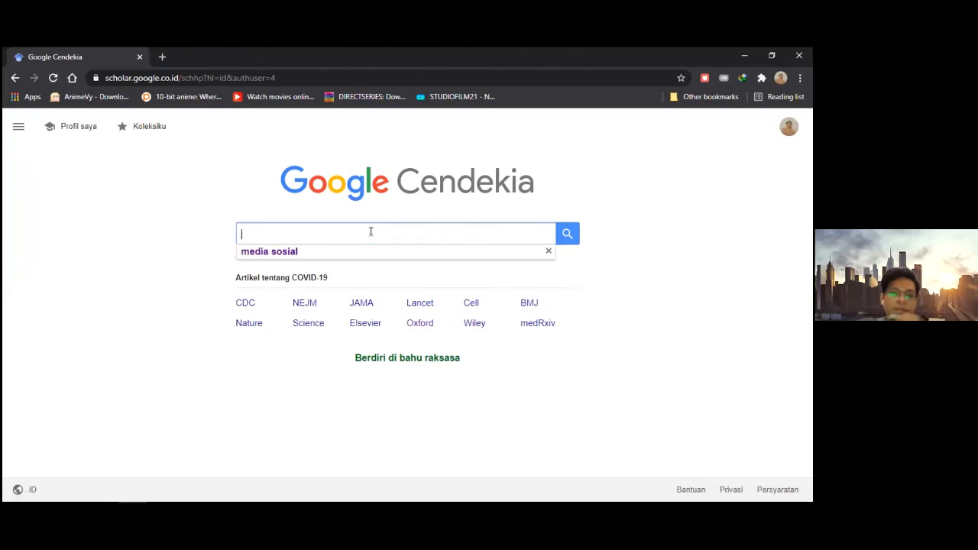
pyautogui.click(350, 246)
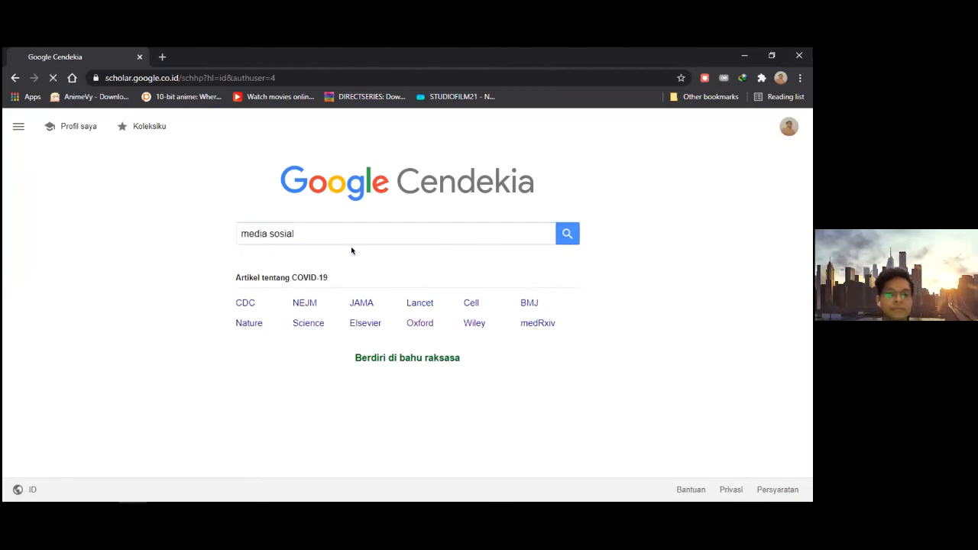
pyautogui.click(568, 234)
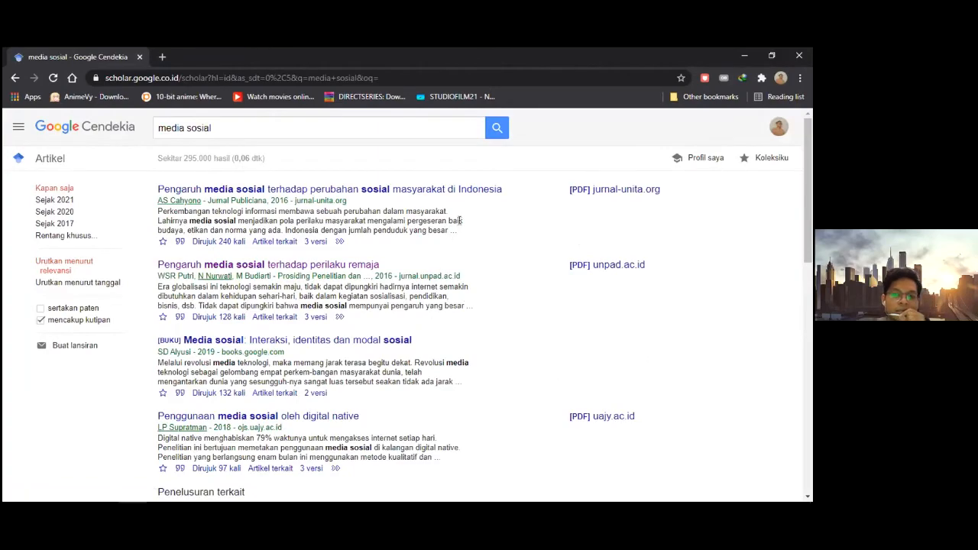
pyautogui.scroll(-2, 459, 223)
pyautogui.scroll(-5, 459, 223)
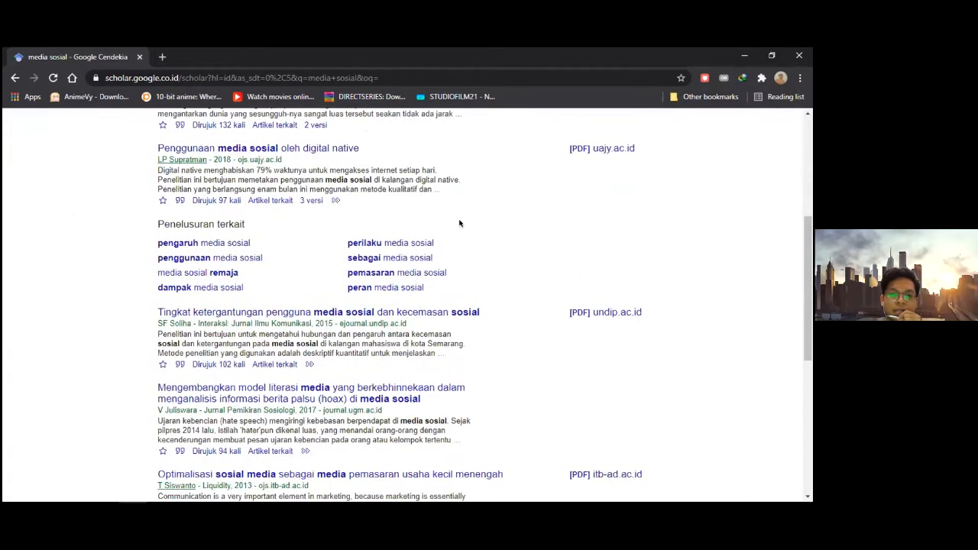
pyautogui.scroll(10, 460, 223)
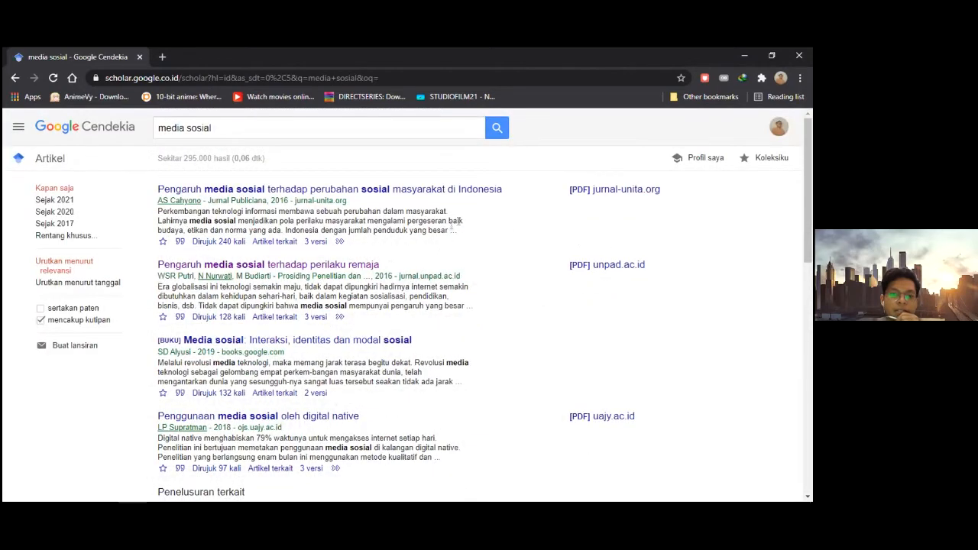
pyautogui.click(351, 264)
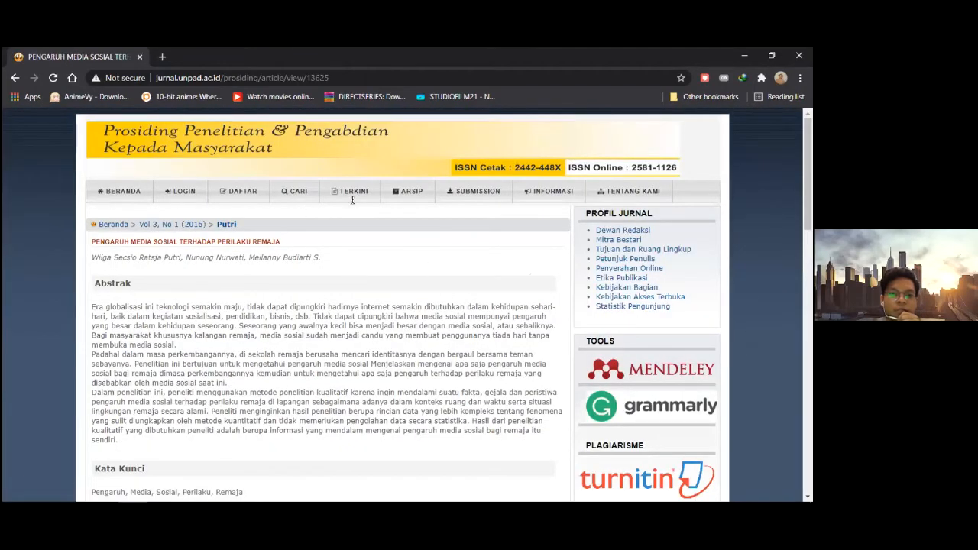
# Download the article's full-text PDF, accepting the duplicate option that shows the download complete dialog or resumes the existing file.
pyautogui.scroll(-2, 523, 279)
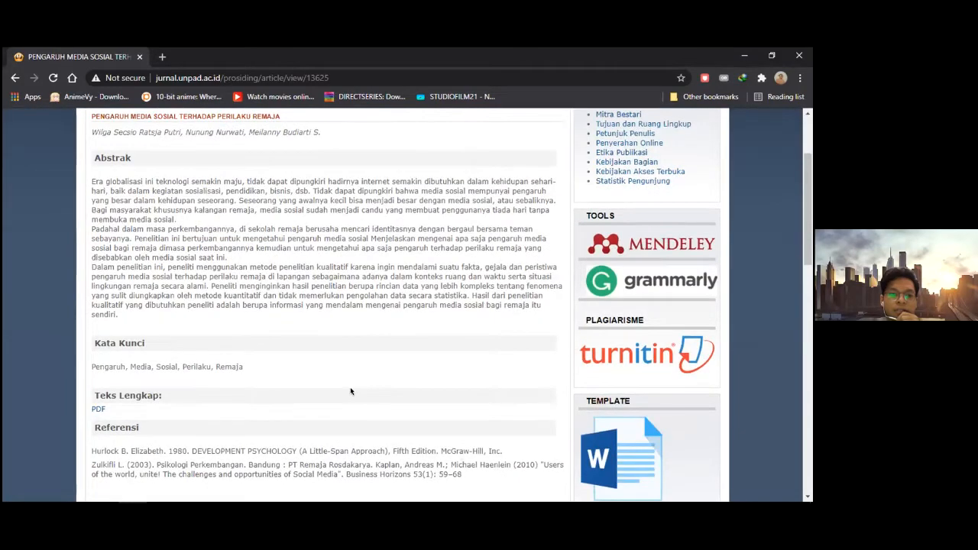
pyautogui.scroll(-1, 349, 392)
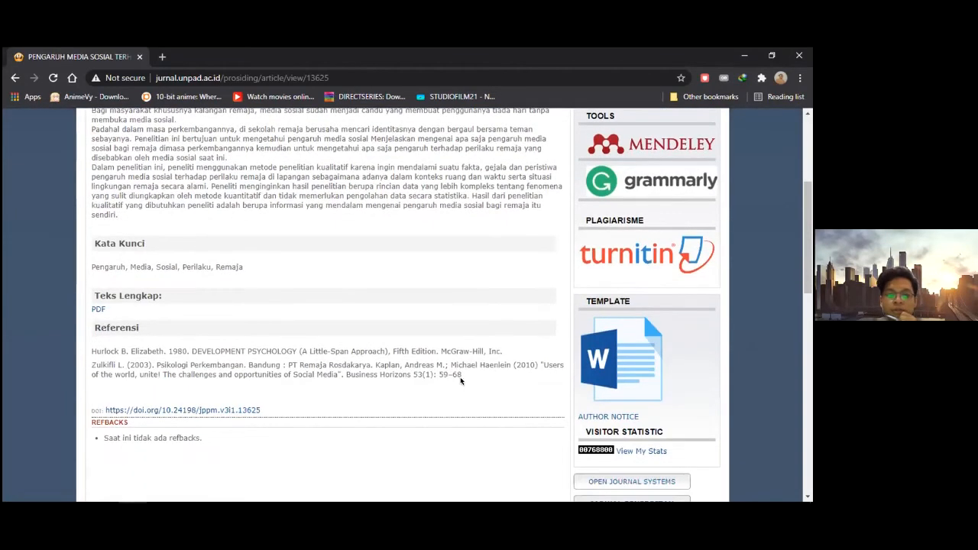
pyautogui.scroll(2, 432, 359)
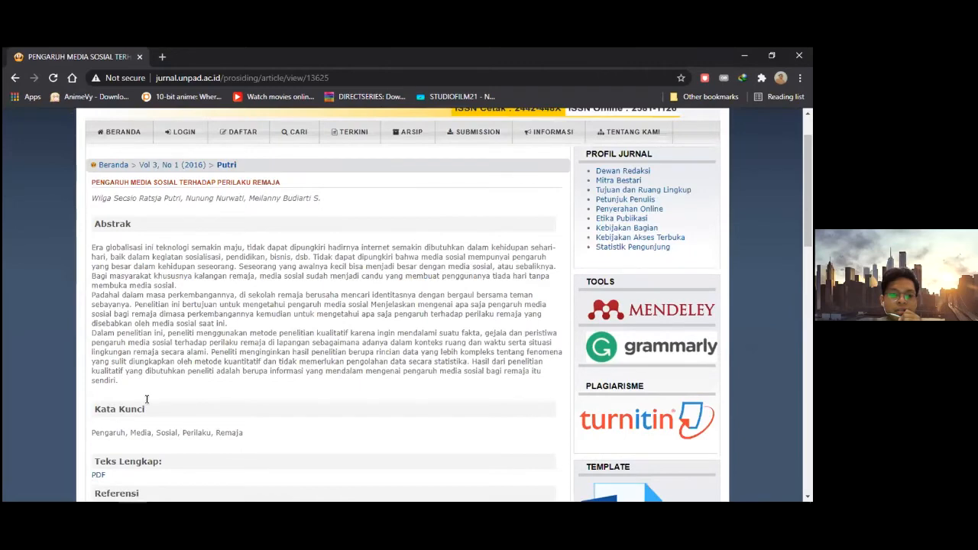
pyautogui.scroll(-1, 145, 401)
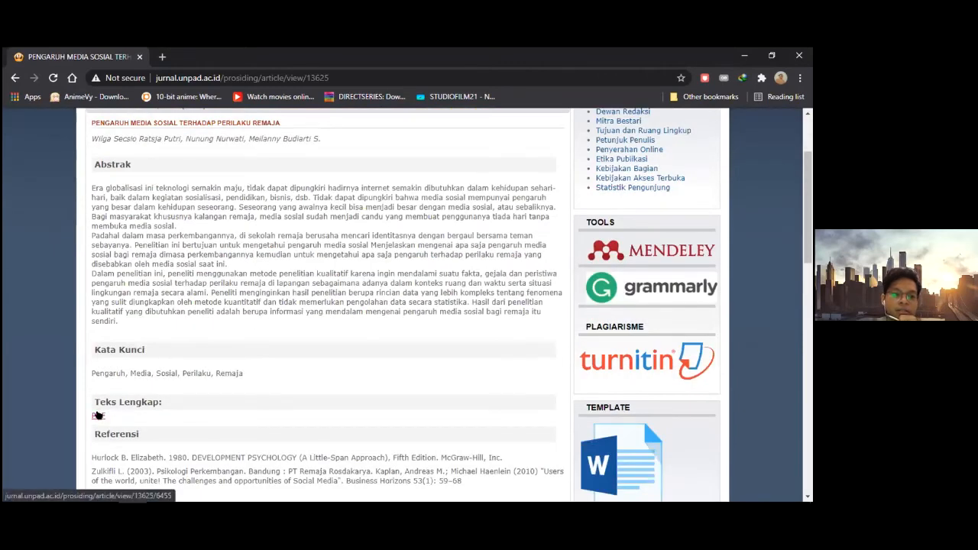
pyautogui.click(99, 415)
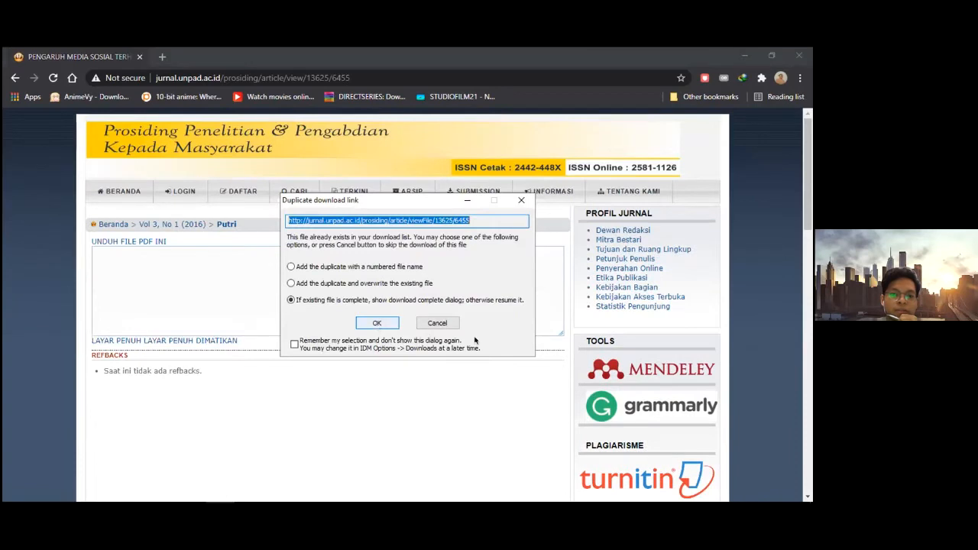
pyautogui.press('Return')
pyautogui.click(501, 321)
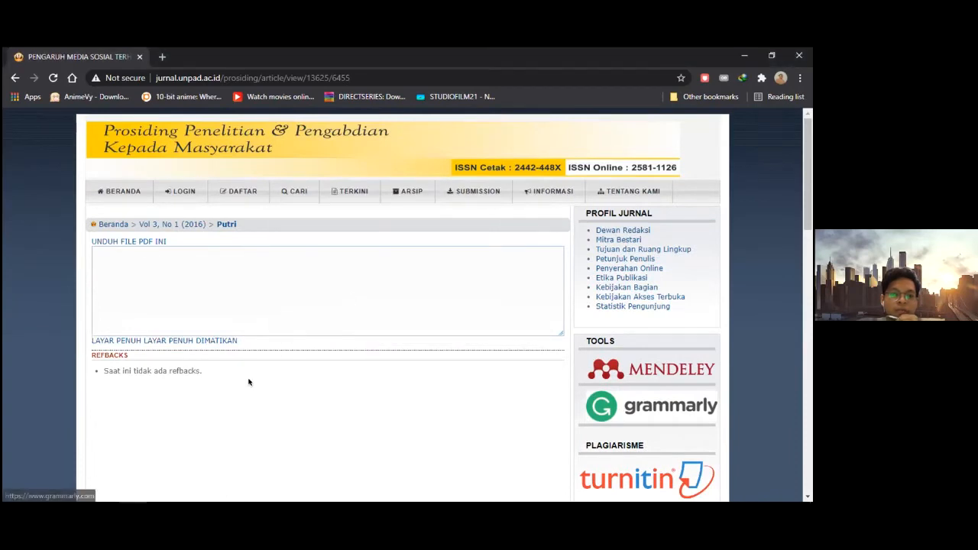
pyautogui.moveTo(167, 495)
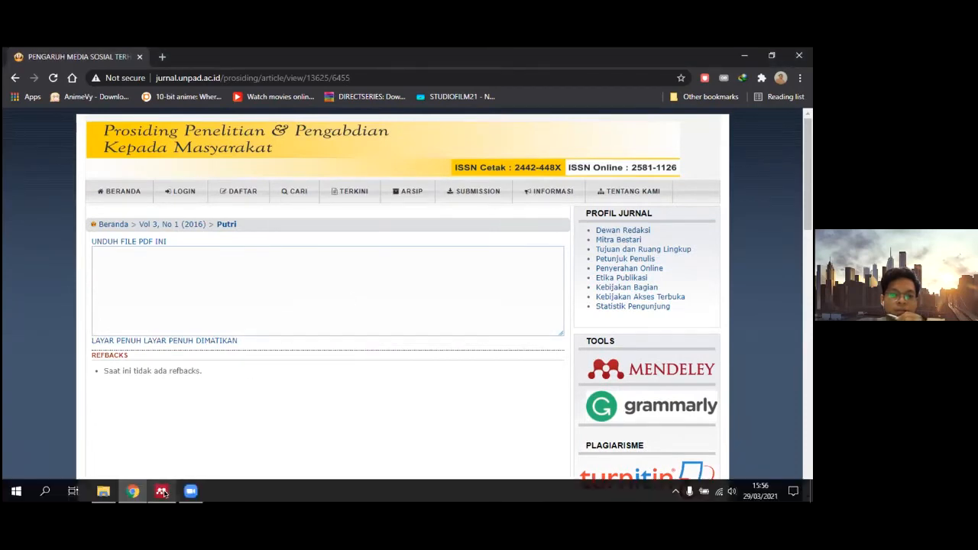
pyautogui.click(197, 437)
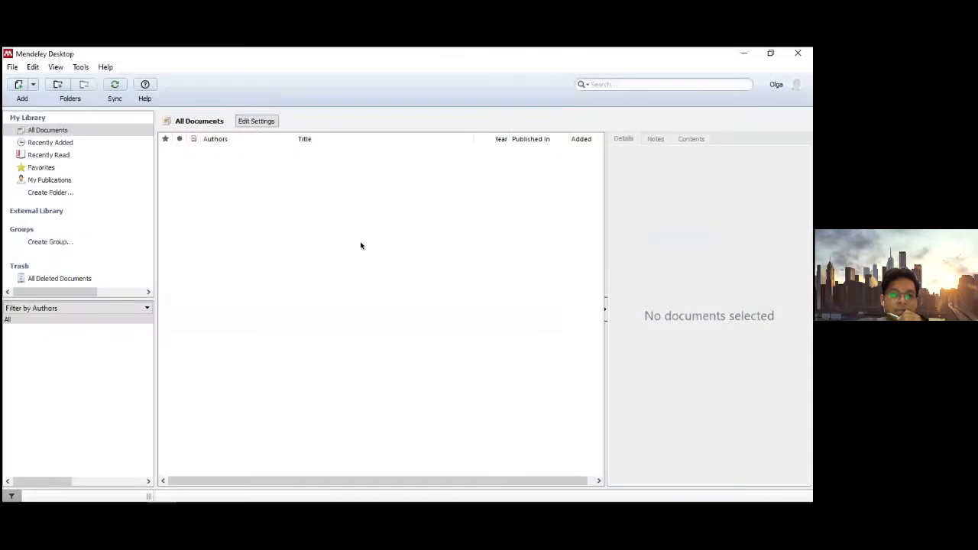
pyautogui.click(18, 85)
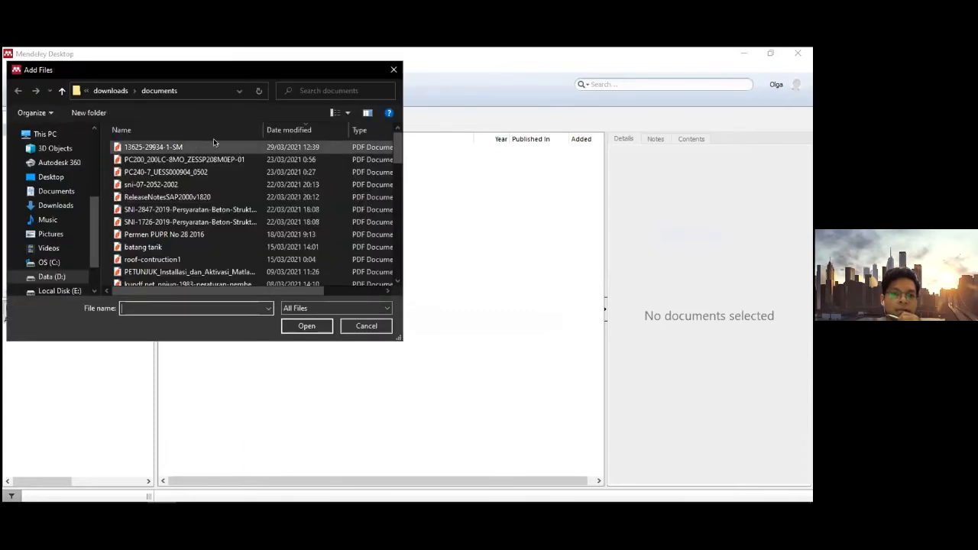
pyautogui.click(233, 147)
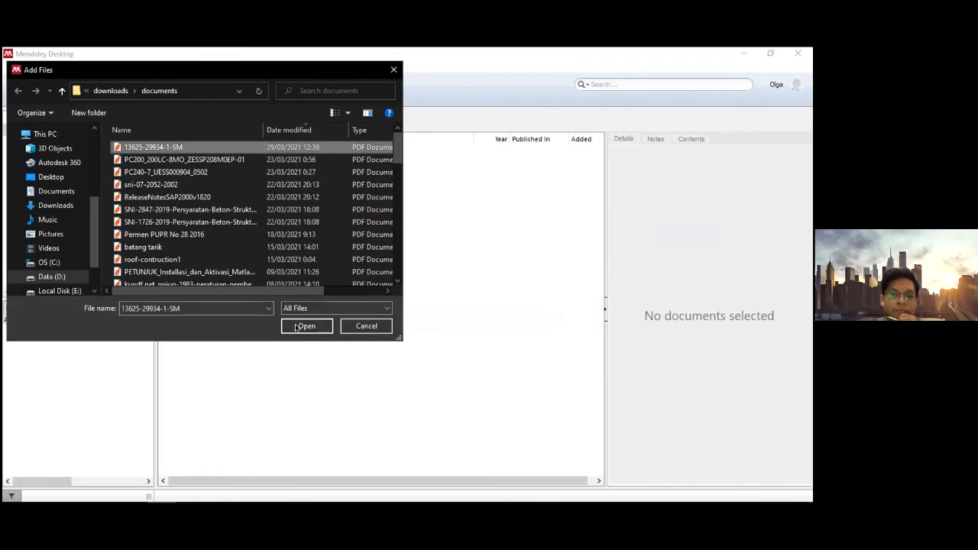
pyautogui.click(298, 327)
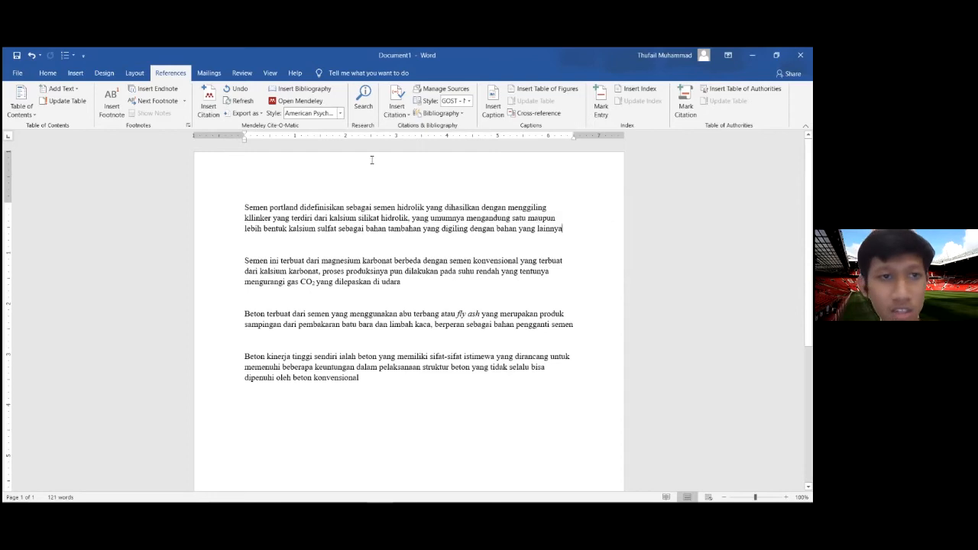
# Insert a Mendeley citation after the first paragraph for the 2009 article "Pengaruh jenis semen dan jenis agregat kasar", searching for "semen".
pyautogui.click(210, 107)
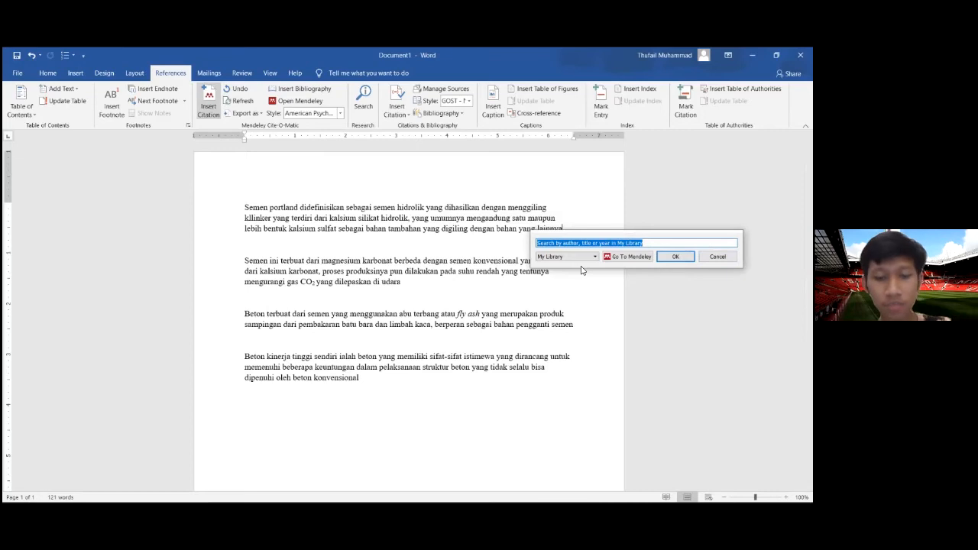
pyautogui.write('semen')
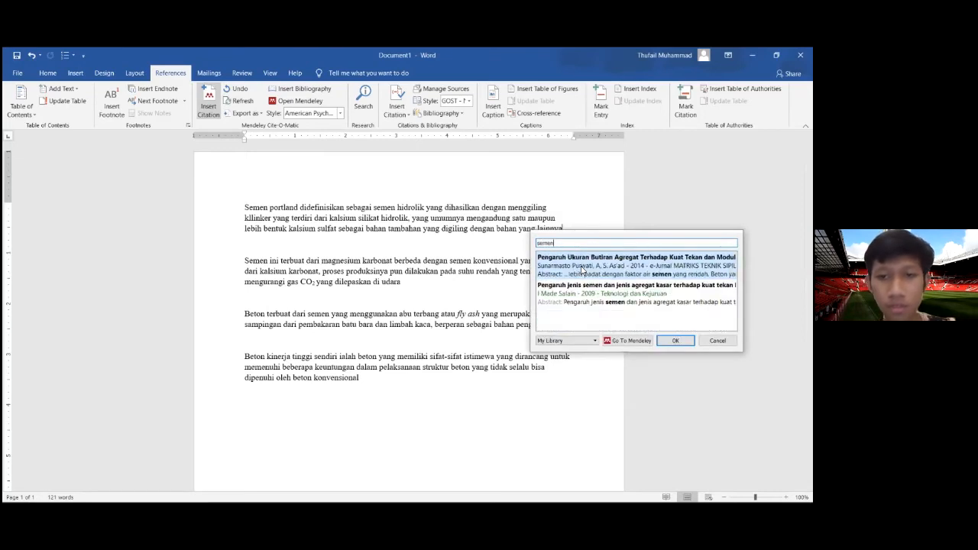
pyautogui.click(621, 303)
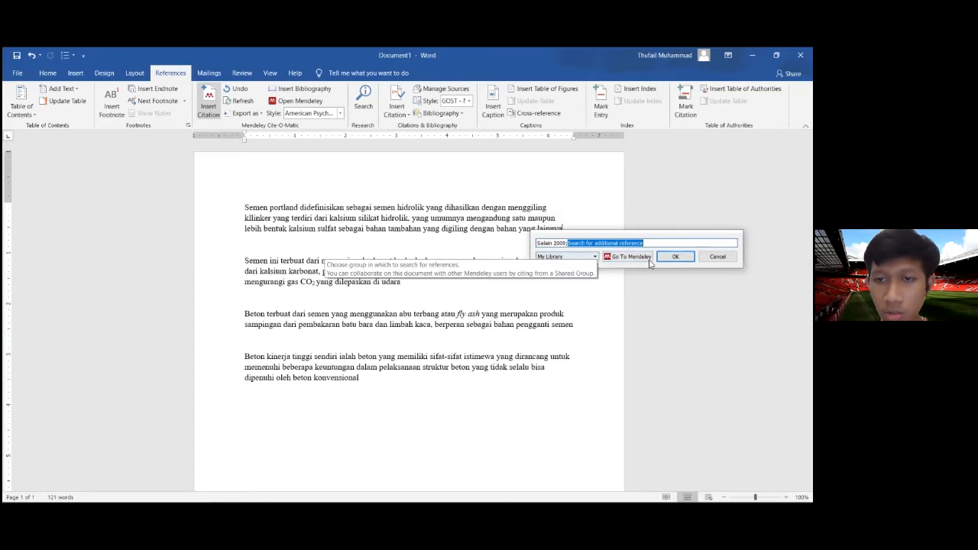
pyautogui.click(676, 257)
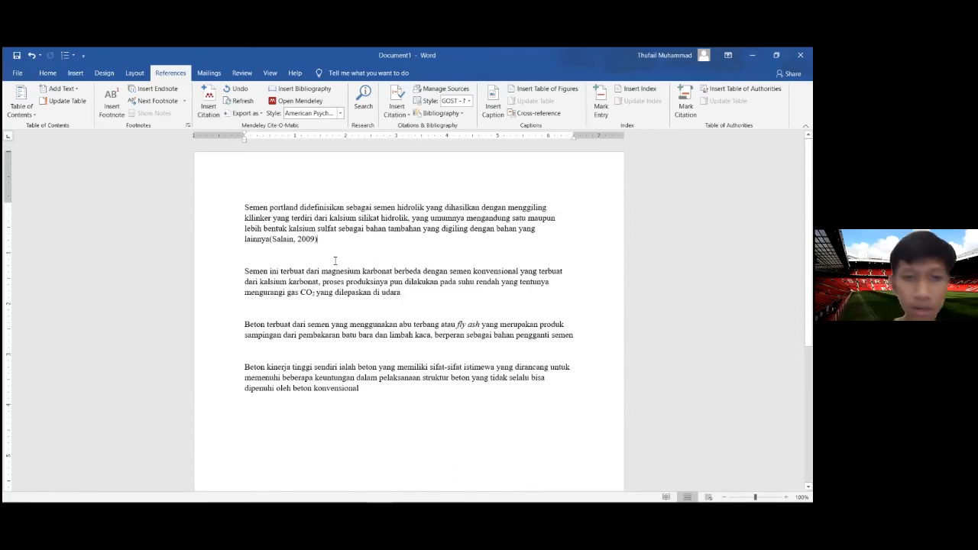
# Start a Mendeley citation after the second paragraph, searching "sem" and choosing the 2014 article "Pengaruh Ukuran Butiran Agregat Terhadap Kuat Tekan".
pyautogui.click(405, 295)
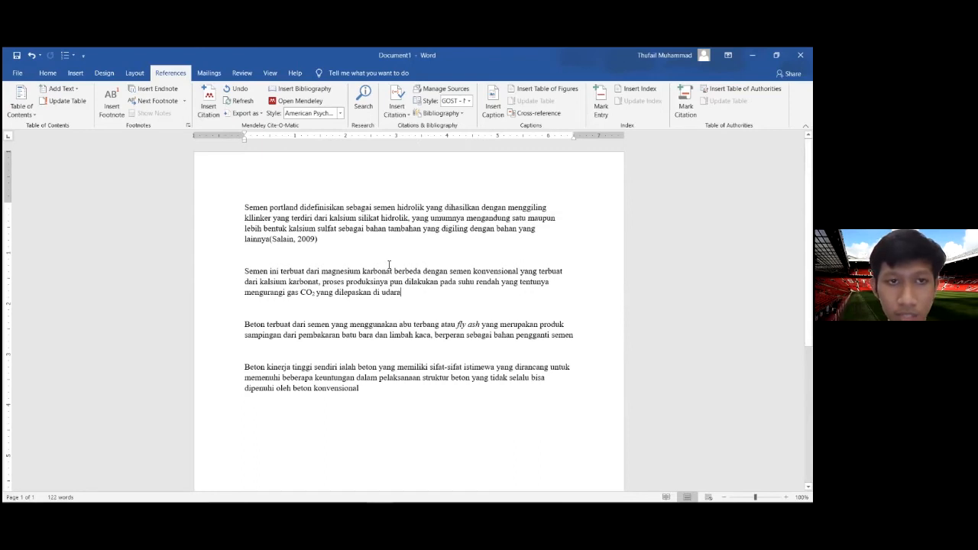
pyautogui.click(209, 105)
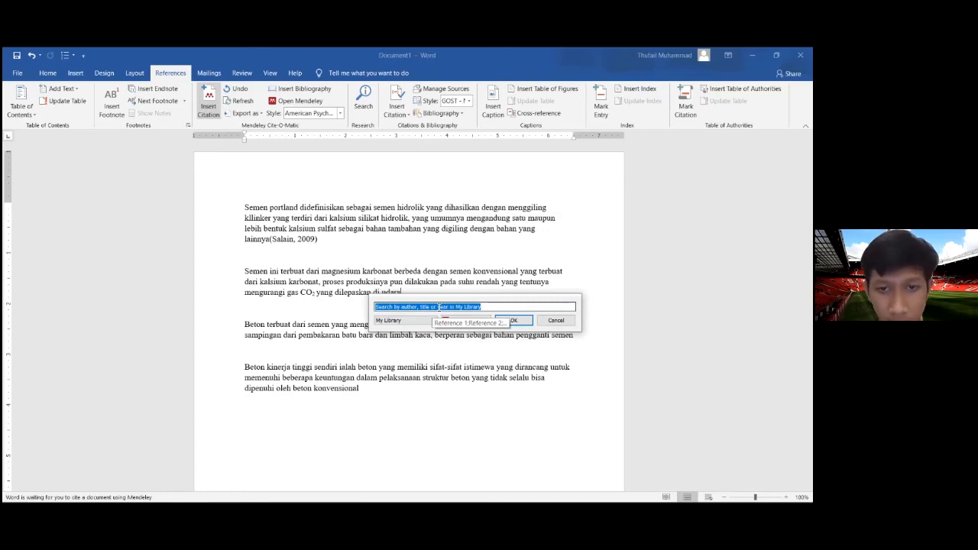
pyautogui.write('sem')
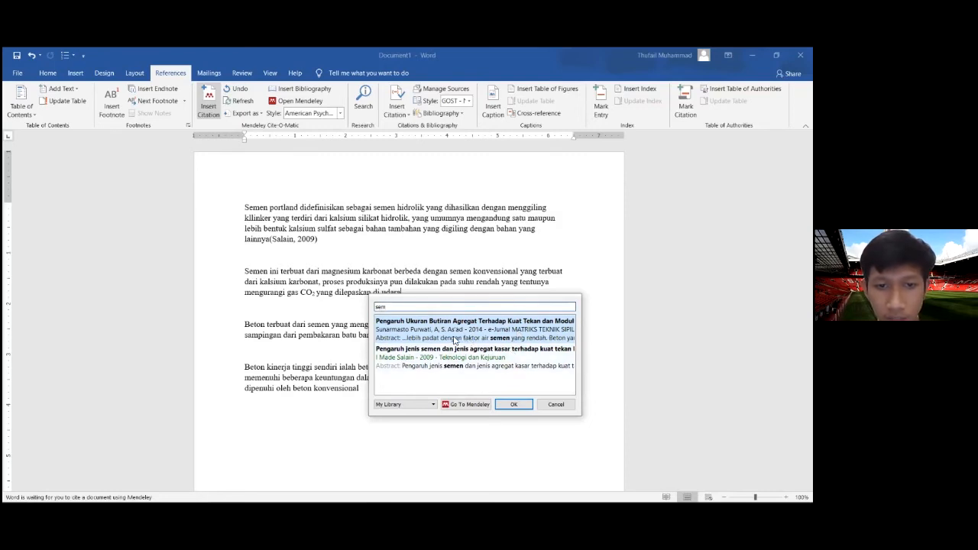
pyautogui.click(404, 336)
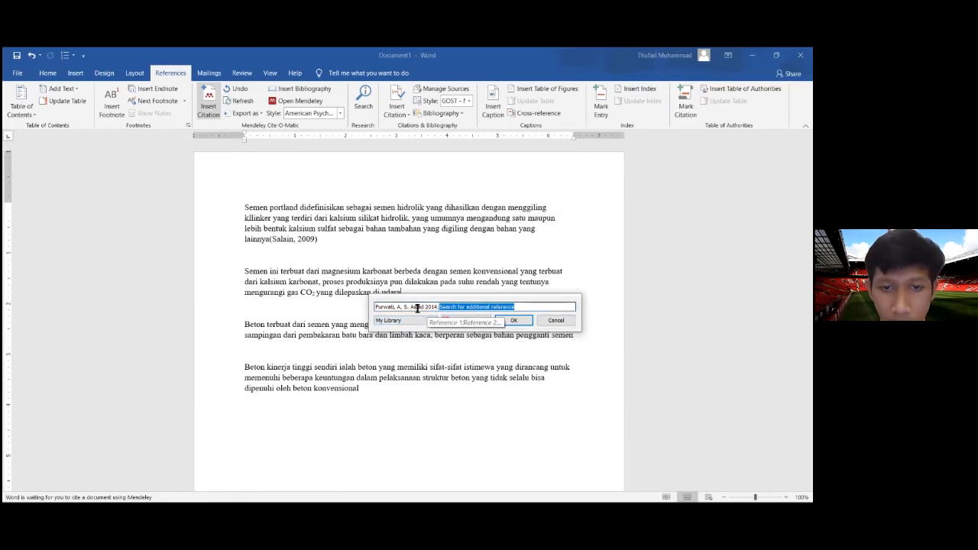
# Set the 2014 reference's page locator to 95 and insert the citation.
pyautogui.click(417, 307)
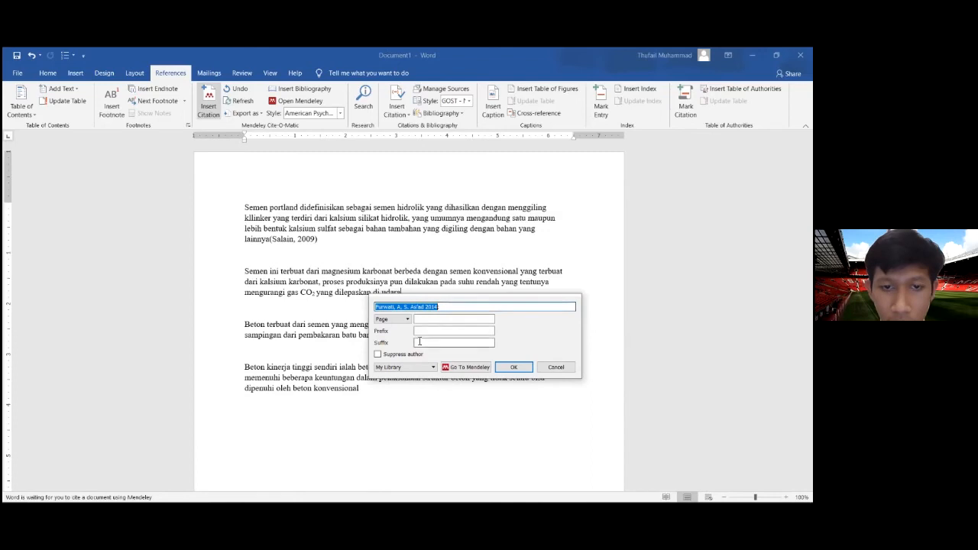
pyautogui.click(407, 320)
pyautogui.click(390, 393)
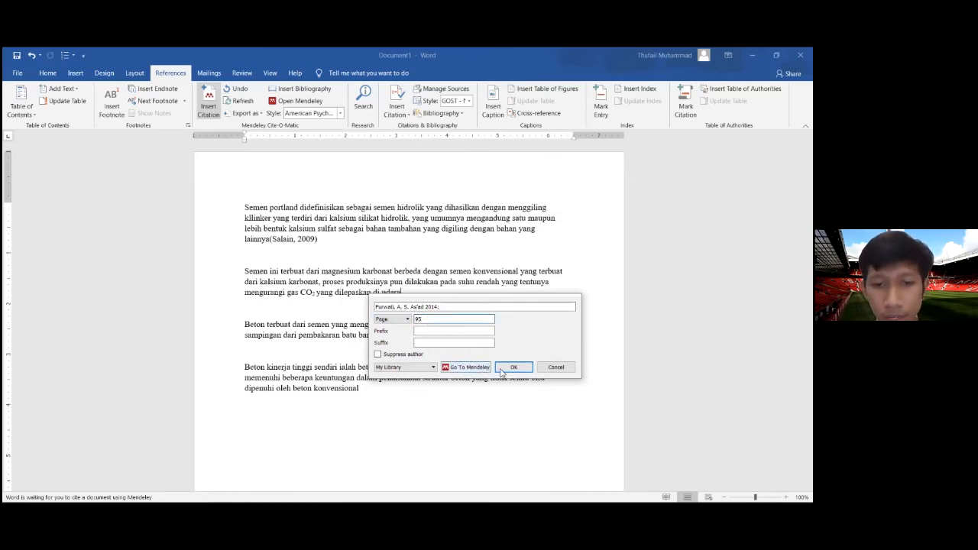
pyautogui.click(512, 367)
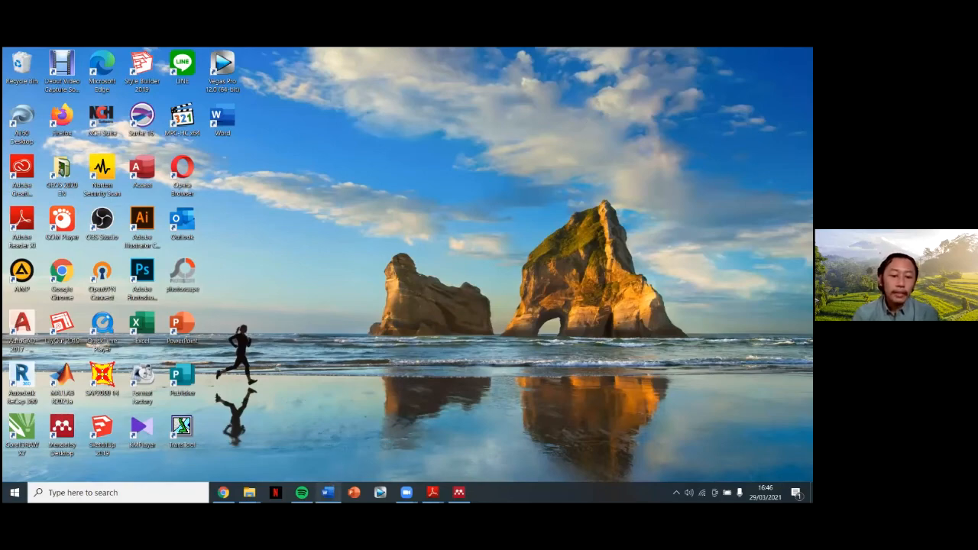
pyautogui.click(327, 492)
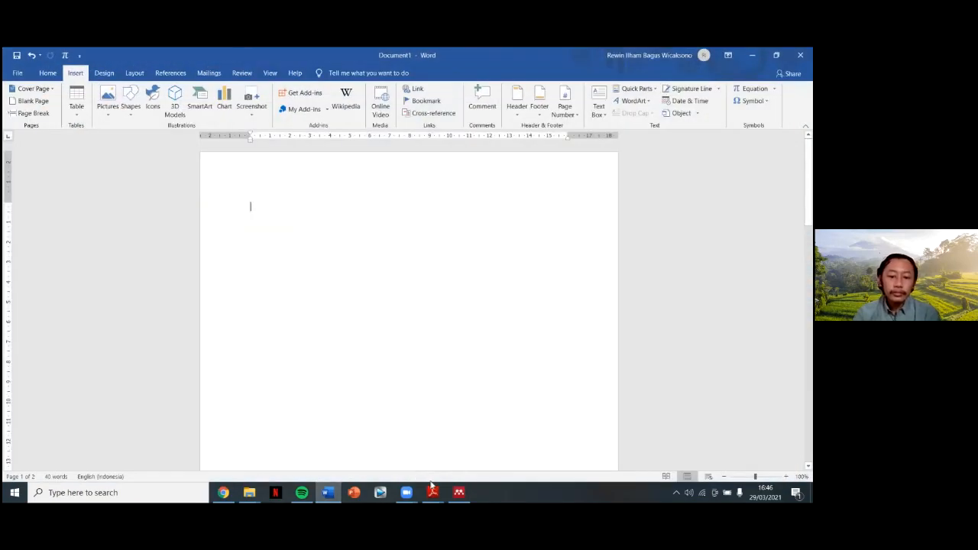
pyautogui.moveTo(433, 492)
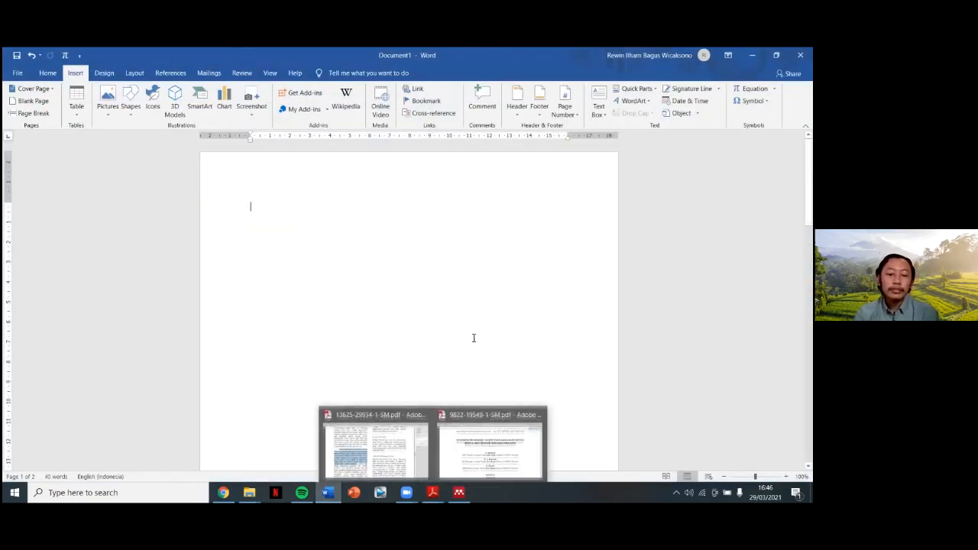
pyautogui.click(432, 492)
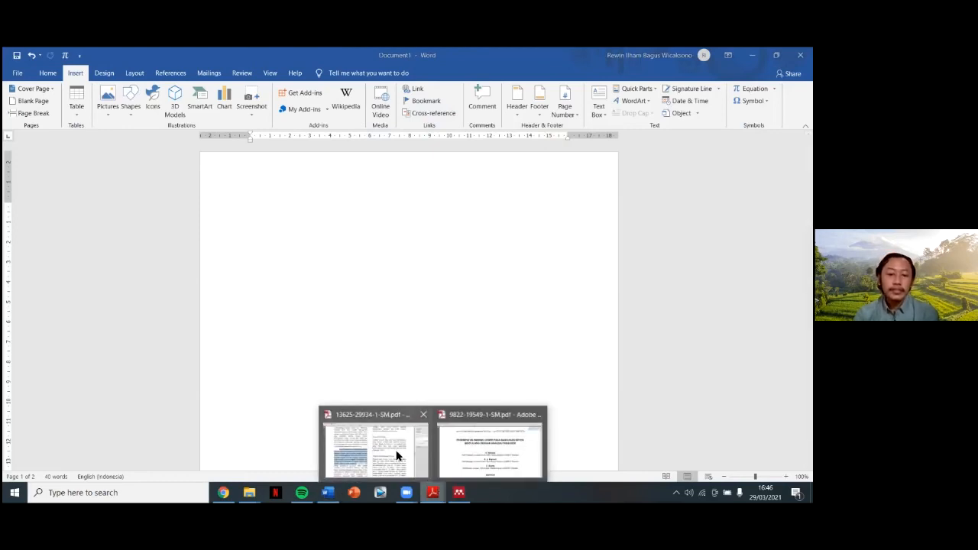
pyautogui.hotkey('alt', 'Tab')
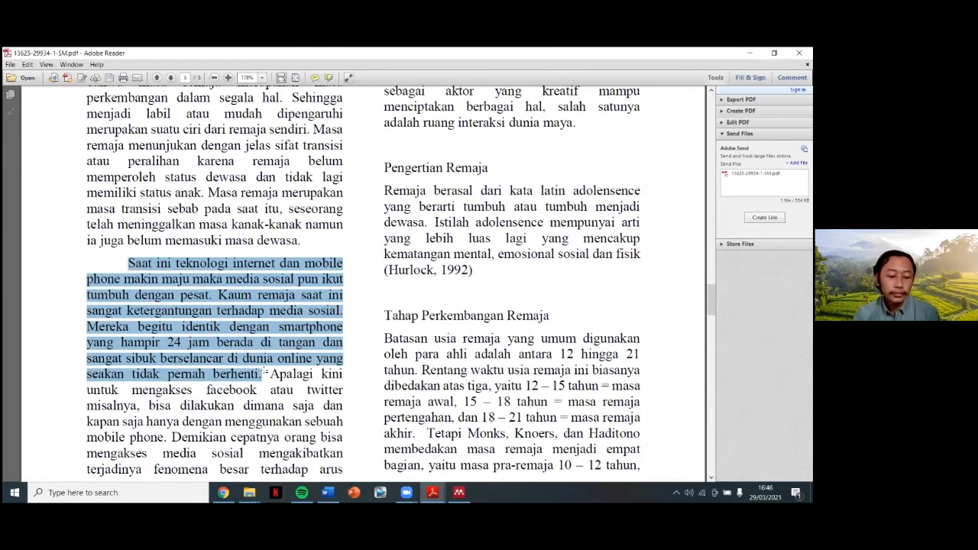
# Copy the PDF passage from "Saat ini teknologi internet" through "seakan tidak pernah berhenti." into Document1 in Word, keeping the pasted text.
pyautogui.moveTo(128, 263); pyautogui.dragTo(262, 374)
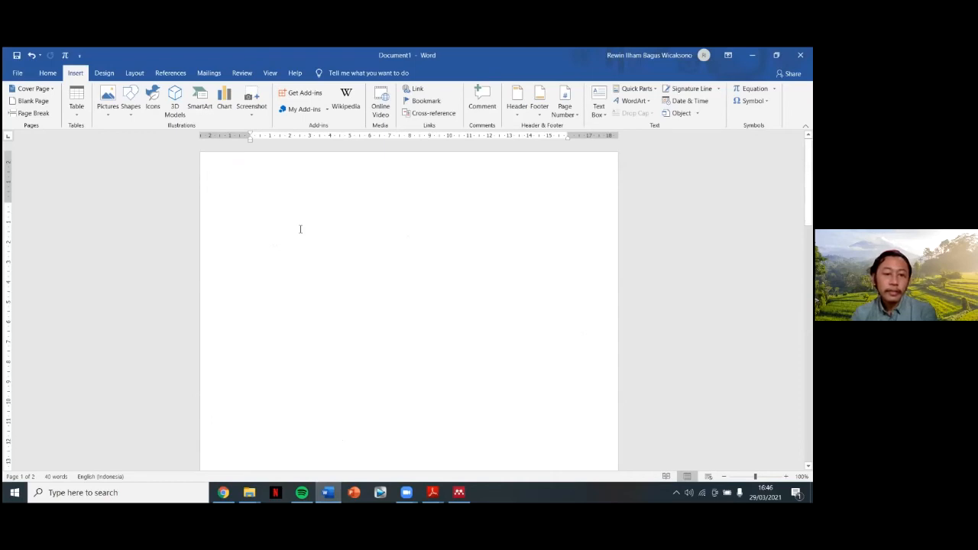
pyautogui.write('Saat ini teknologi internet dan mobile phone makin maju maka media sosial pun ikut tumbuh dengan pesat. Kaum remaja saat ini sangat ketergantungan terhadap media sosial. Mereka begitu identik dengan smartphone yang hampir 24 jam berada di tangan dan sangat sibuk berselancar di dunia online yang seakan tidak pernah berhenti.')
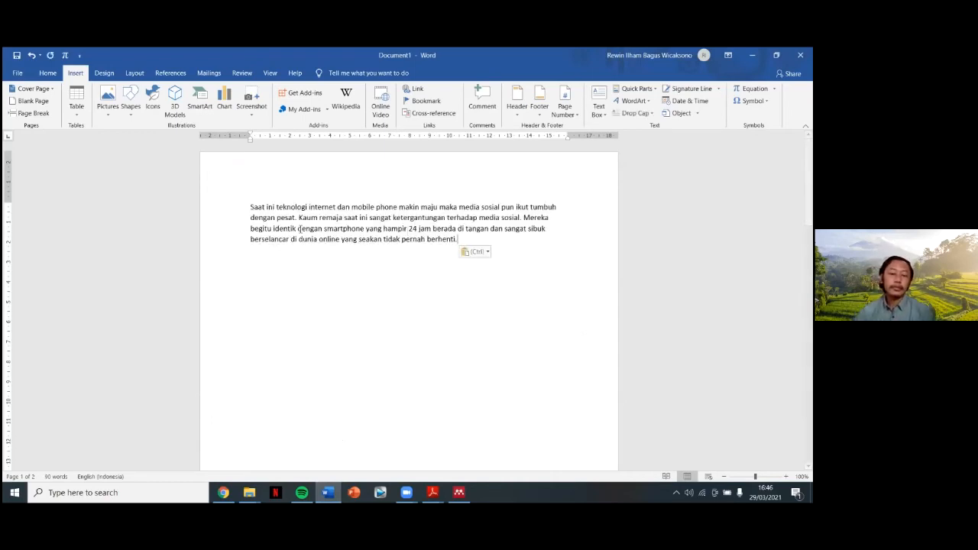
pyautogui.press('Escape')
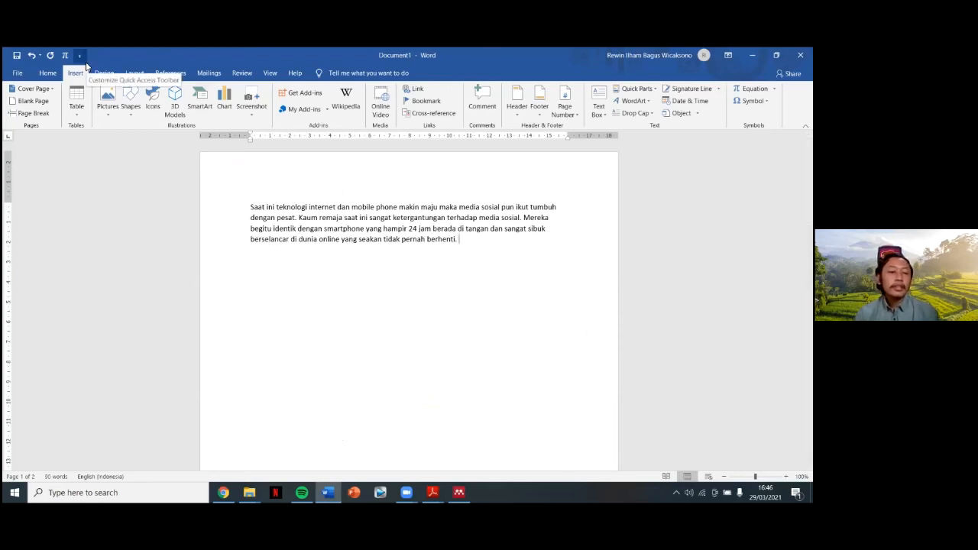
# Insert a Mendeley citation after the pasted paragraph, picking the 2016 article "Pengaruh Media Sosial Terhadap Perilaku Remaja" from the Mendeley Desktop library.
pyautogui.click(170, 74)
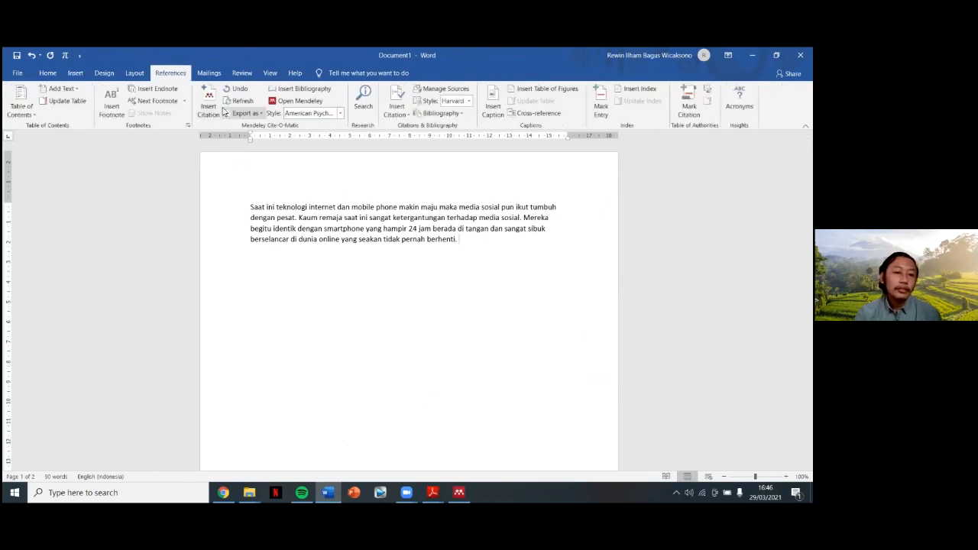
pyautogui.click(208, 103)
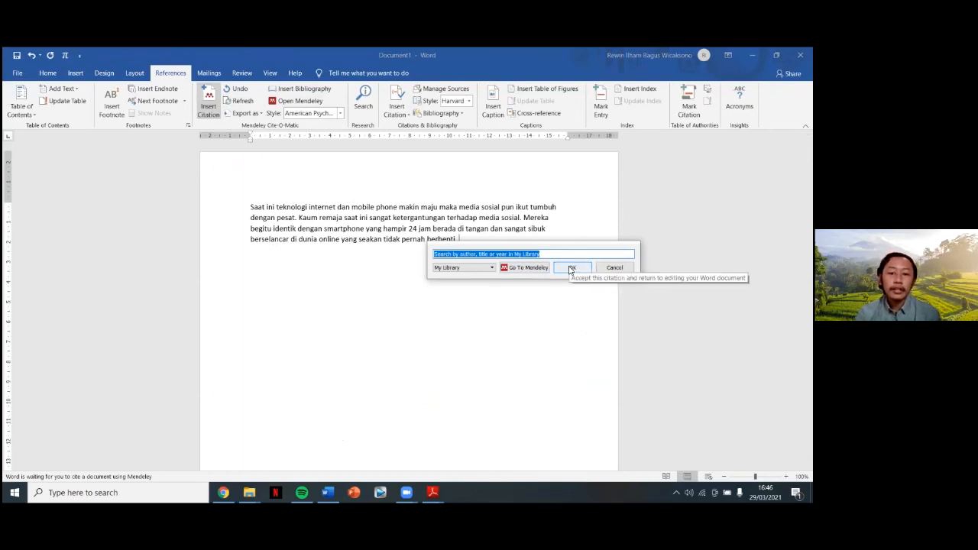
pyautogui.click(504, 269)
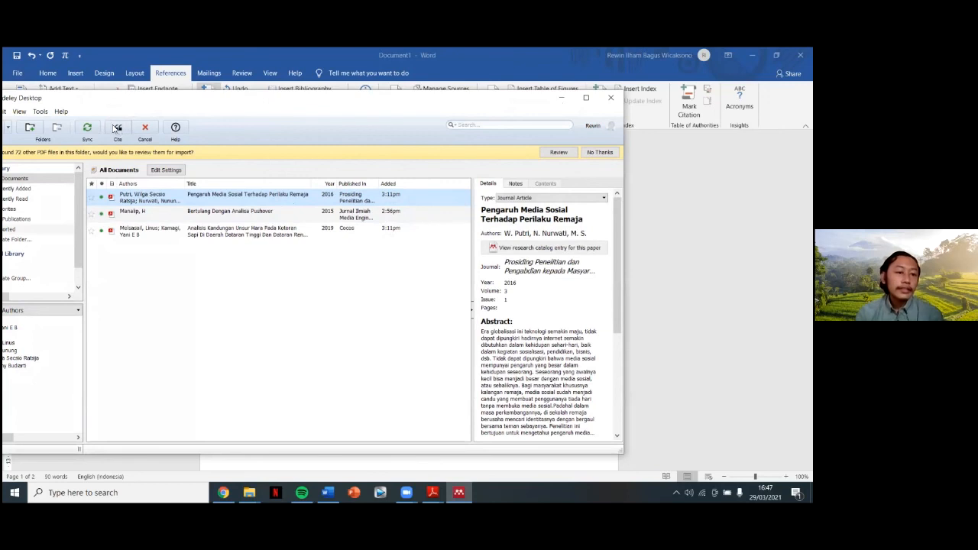
pyautogui.click(116, 128)
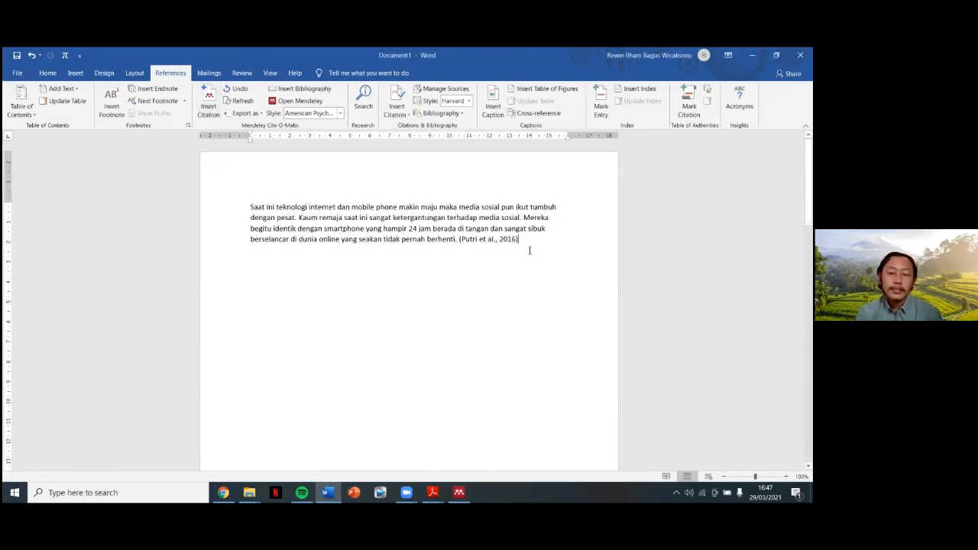
# Insert the Mendeley bibliography on a new line below the cited paragraph.
pyautogui.press('Return')
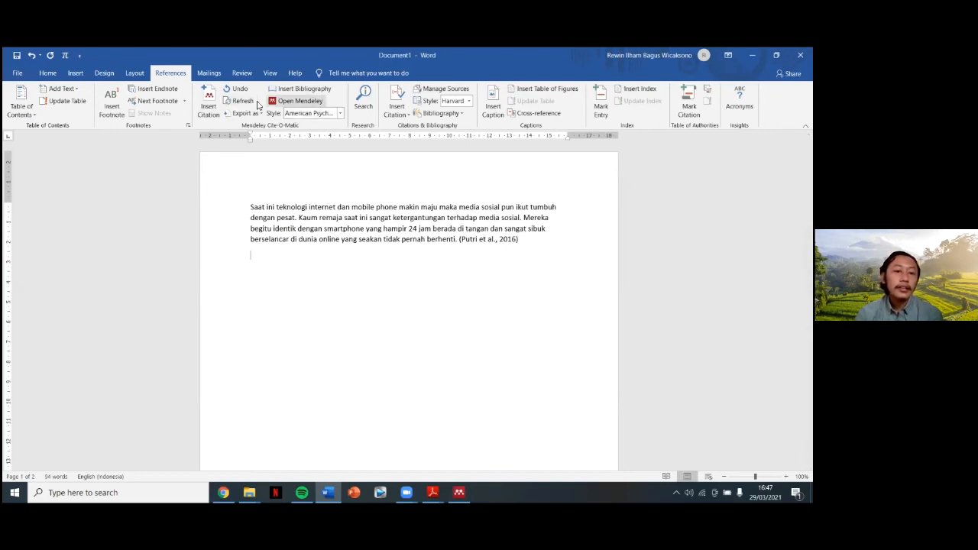
pyautogui.click(305, 88)
pyautogui.click(299, 132)
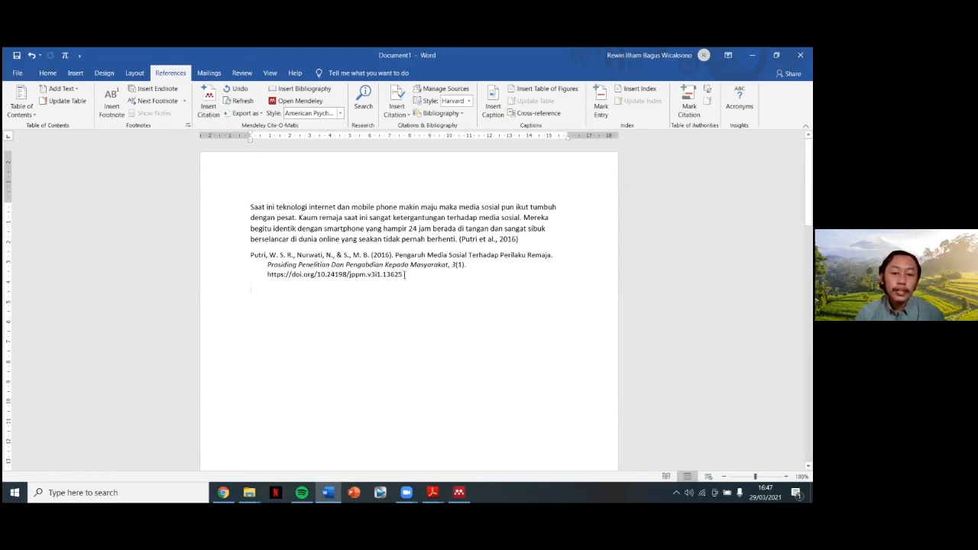
pyautogui.moveTo(405, 274); pyautogui.dragTo(246, 258)
pyautogui.click(285, 315)
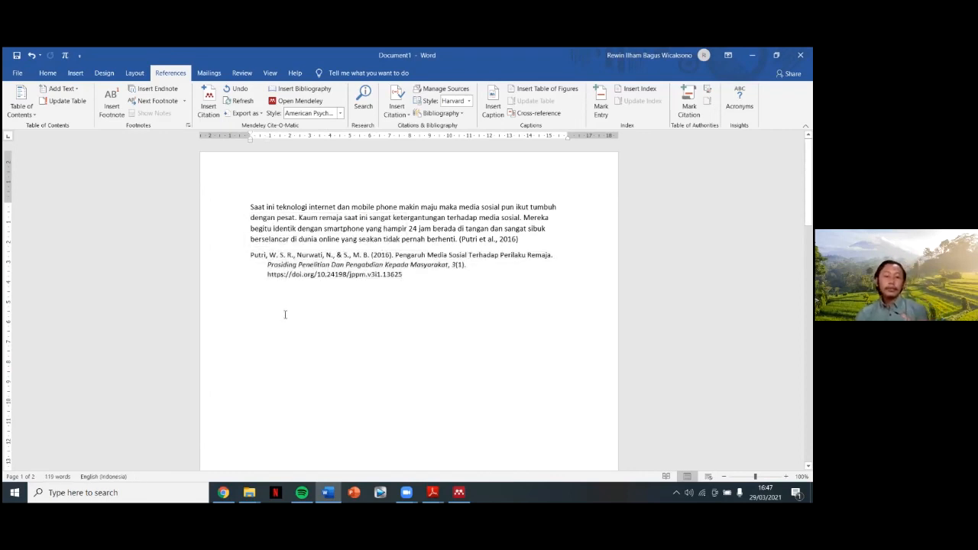